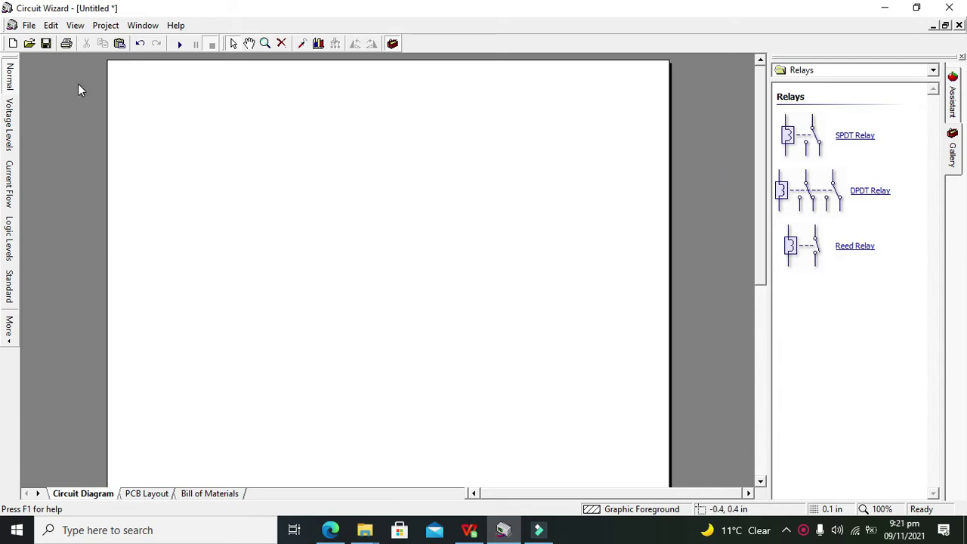
# - Create a new blank project from the Electronics Project template via File > New
pyautogui.click(28, 24)
pyautogui.click(54, 39)
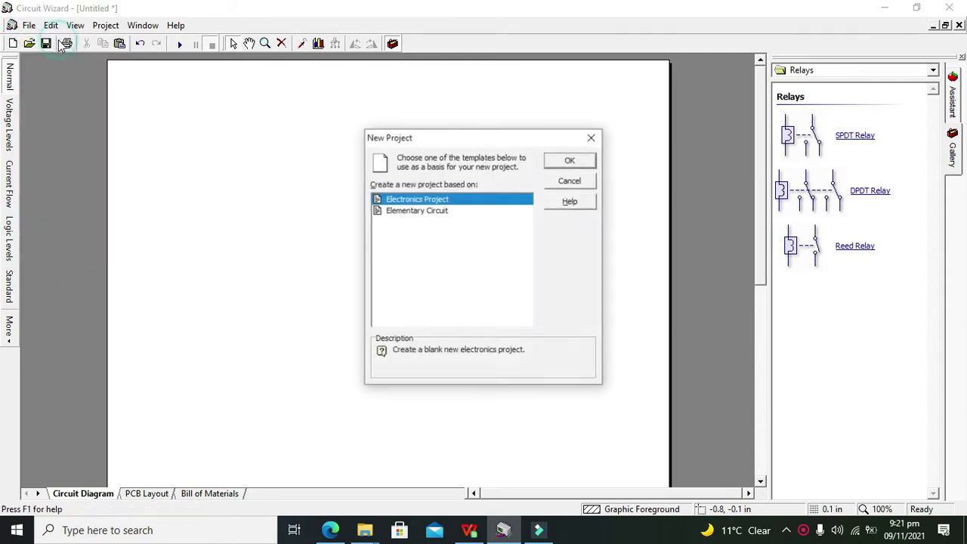
pyautogui.click(420, 212)
pyautogui.click(421, 200)
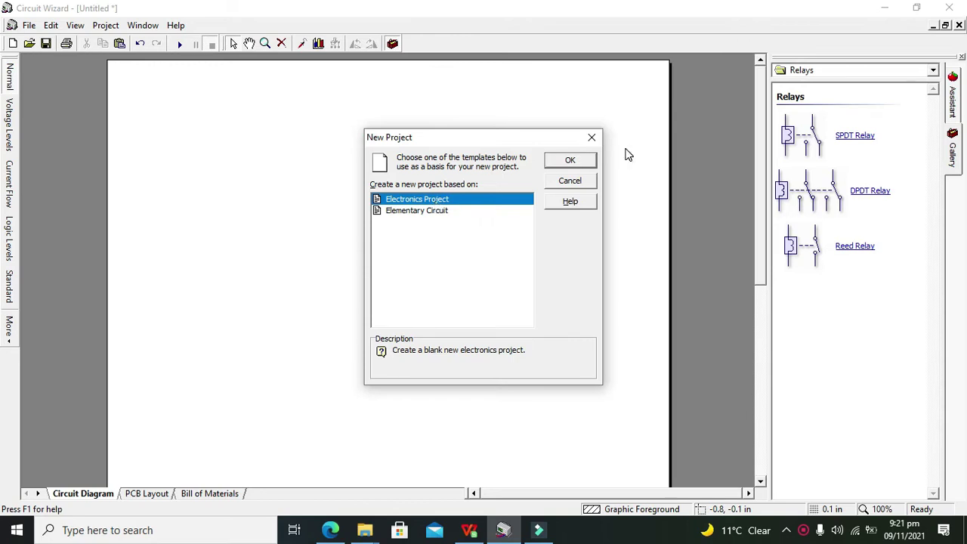
pyautogui.click(571, 161)
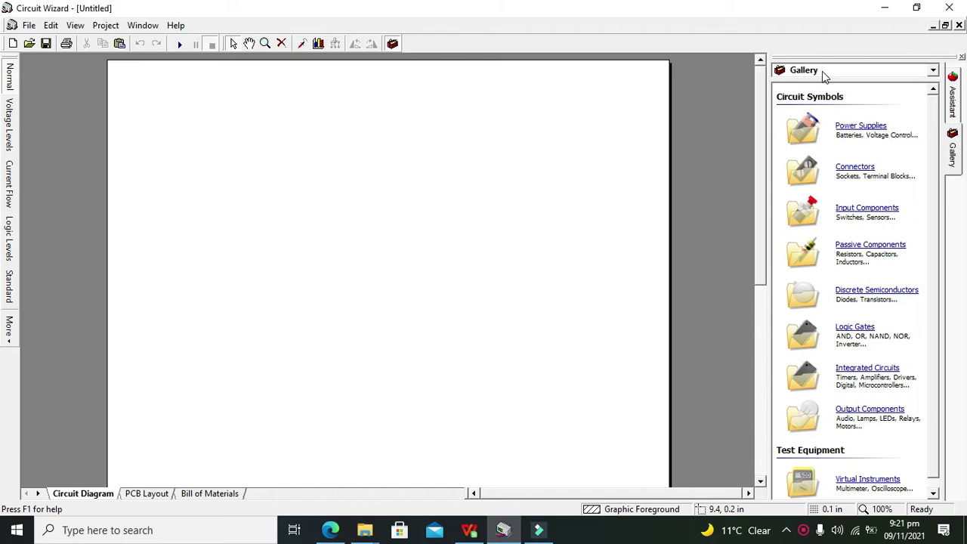
# - Switch the Gallery category from Electromechanical to Relays to show the SPDT, DPDT and reed relays
pyautogui.click(835, 69)
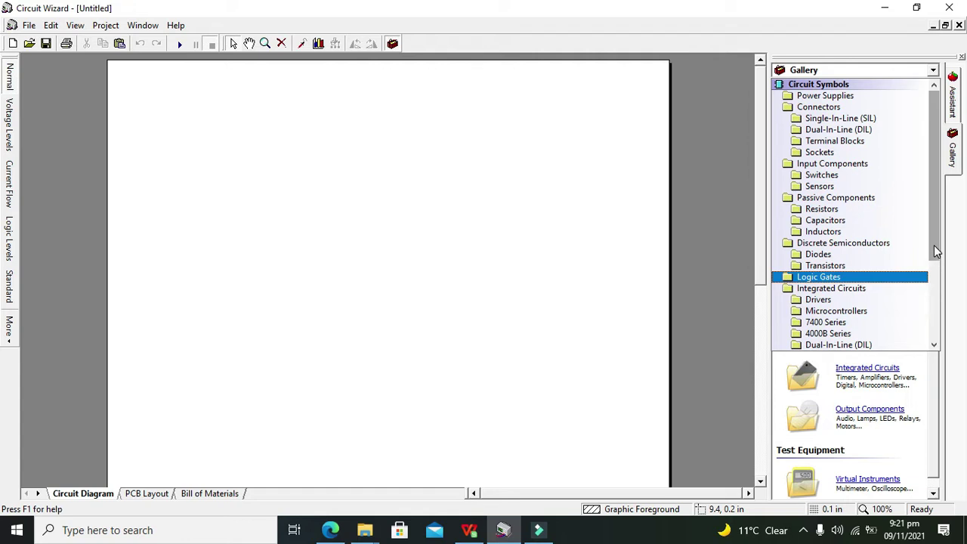
pyautogui.moveTo(935, 252)
pyautogui.mouseDown()
pyautogui.moveTo(937, 340)
pyautogui.moveTo(937, 246)
pyautogui.mouseUp()
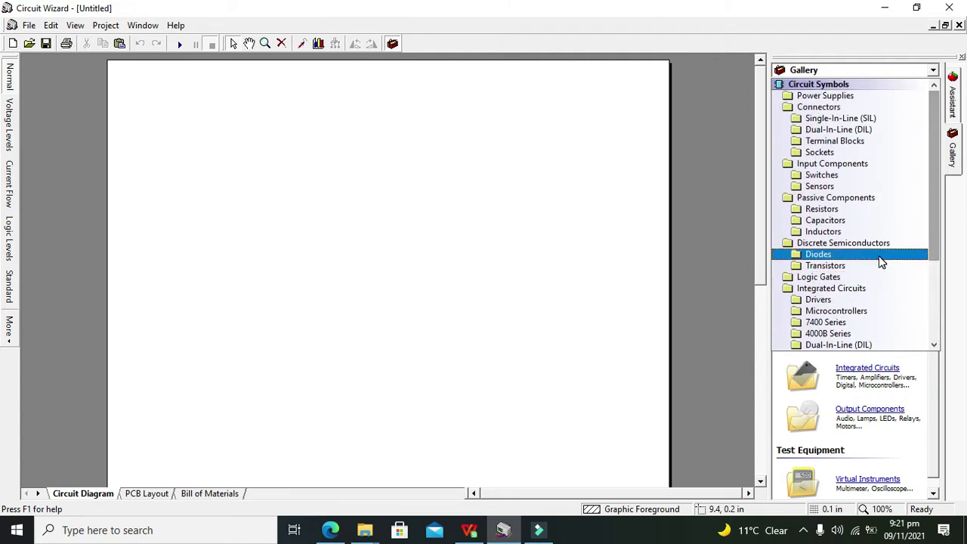
pyautogui.scroll(-4, 882, 302)
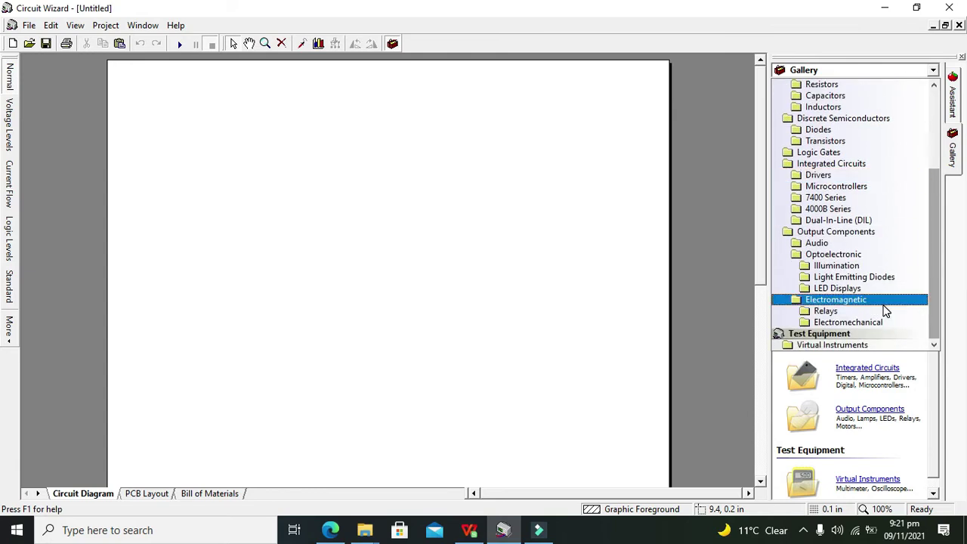
pyautogui.click(869, 322)
pyautogui.click(837, 74)
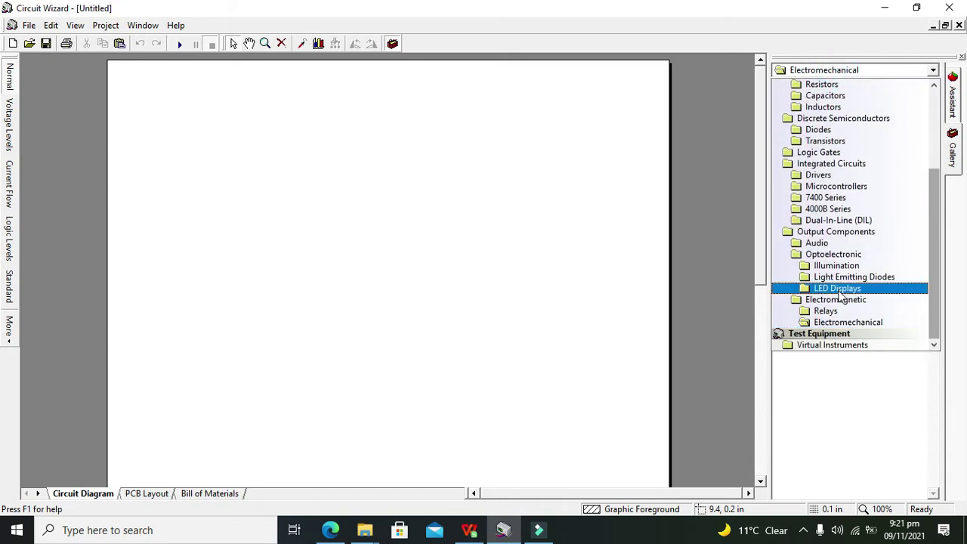
pyautogui.click(825, 311)
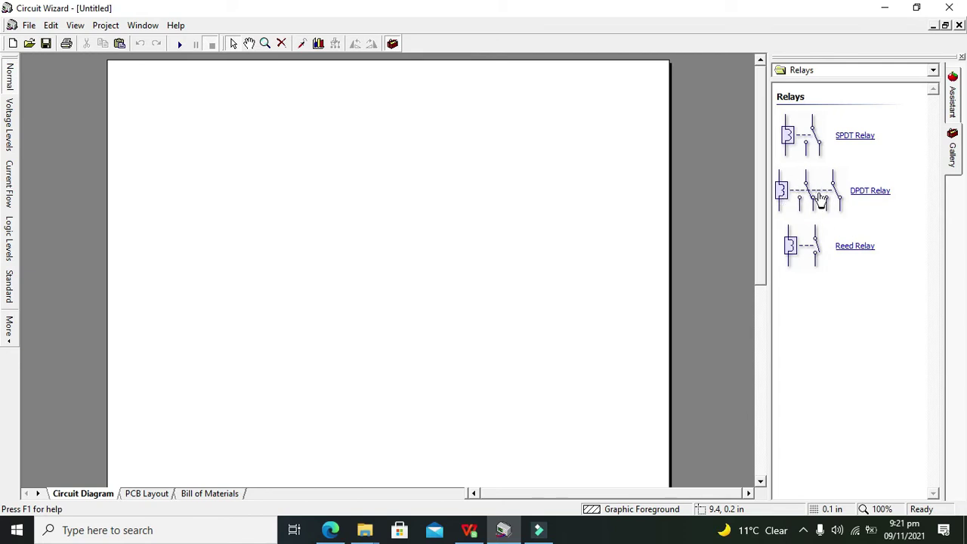
# - Drop a DPDT relay, RL1, near the centre of the circuit diagram
pyautogui.moveTo(809, 185); pyautogui.dragTo(399, 263)
pyautogui.click(432, 299)
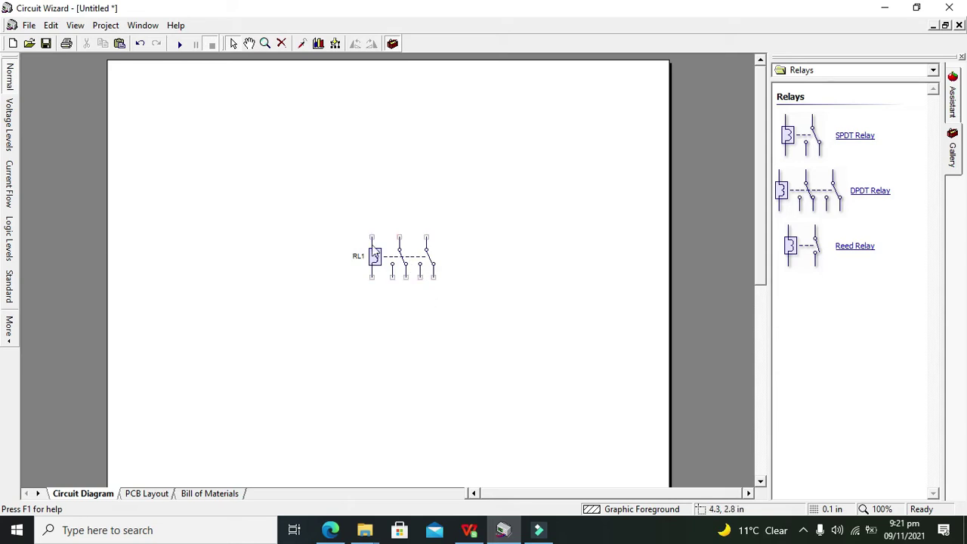
pyautogui.click(406, 257)
pyautogui.click(473, 258)
pyautogui.click(404, 272)
pyautogui.click(482, 254)
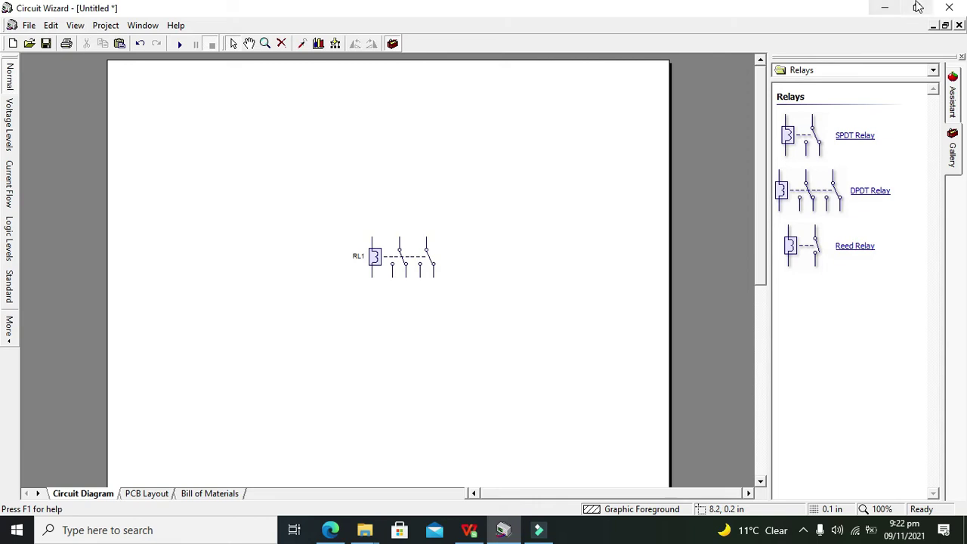
# - Place a battery left of RL1 and wire its bottom terminal to the coil's lower terminal
pyautogui.click(896, 70)
pyautogui.scroll(3, 933, 102)
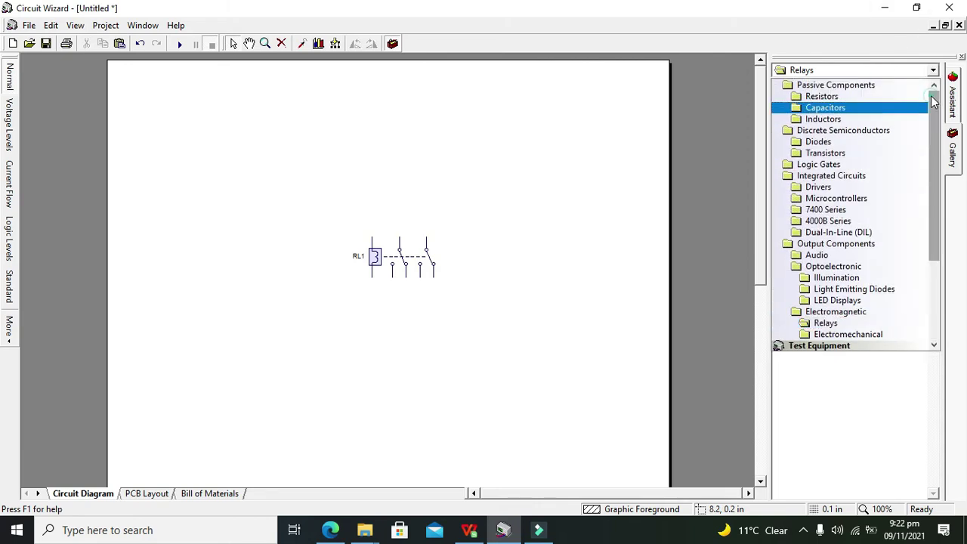
pyautogui.scroll(4, 934, 102)
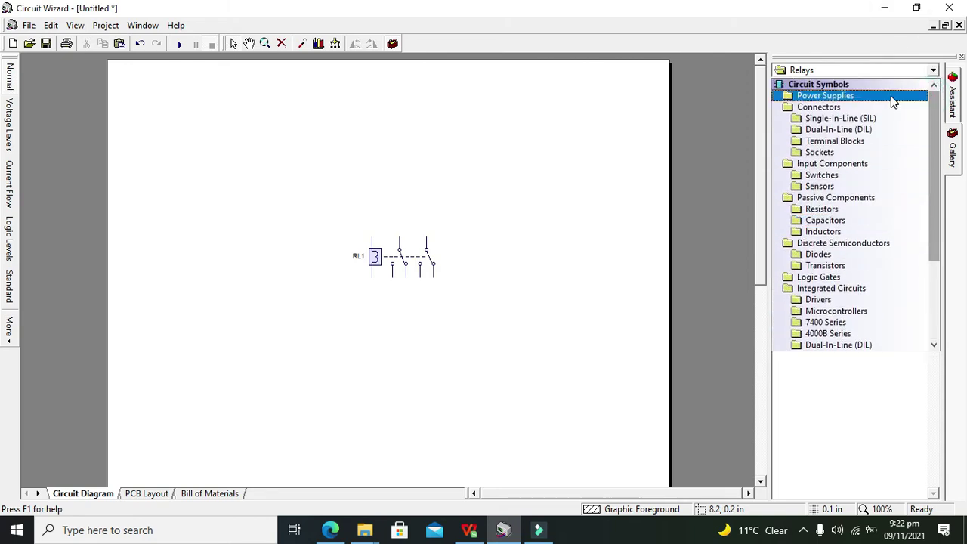
pyautogui.click(825, 95)
pyautogui.moveTo(809, 135); pyautogui.dragTo(528, 135)
pyautogui.moveTo(422, 180); pyautogui.dragTo(238, 279)
pyautogui.click(302, 271)
pyautogui.click(236, 296)
pyautogui.click(367, 324)
pyautogui.click(368, 280)
# - Add push-to-make switch SW1 between the coil's top terminal and the battery's positive terminal
pyautogui.click(377, 257)
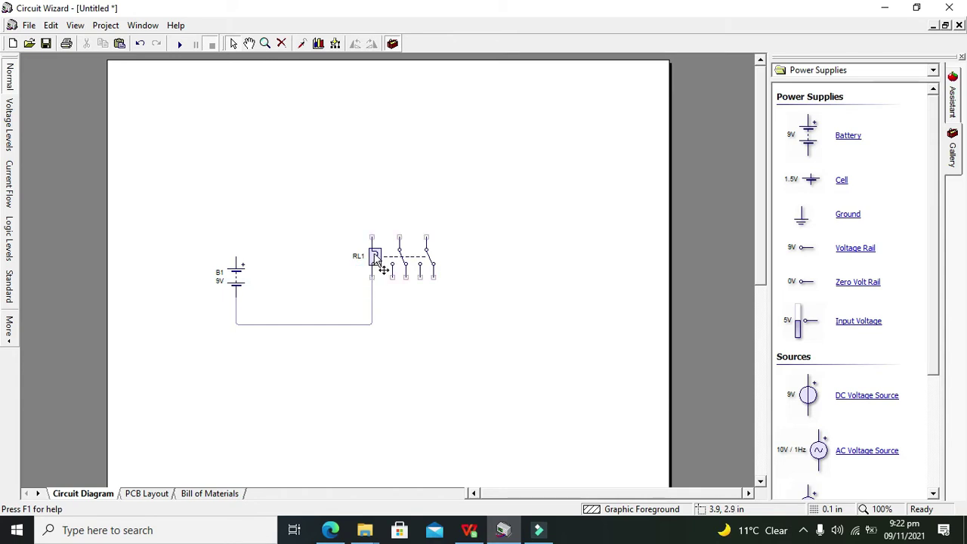
pyautogui.click(831, 71)
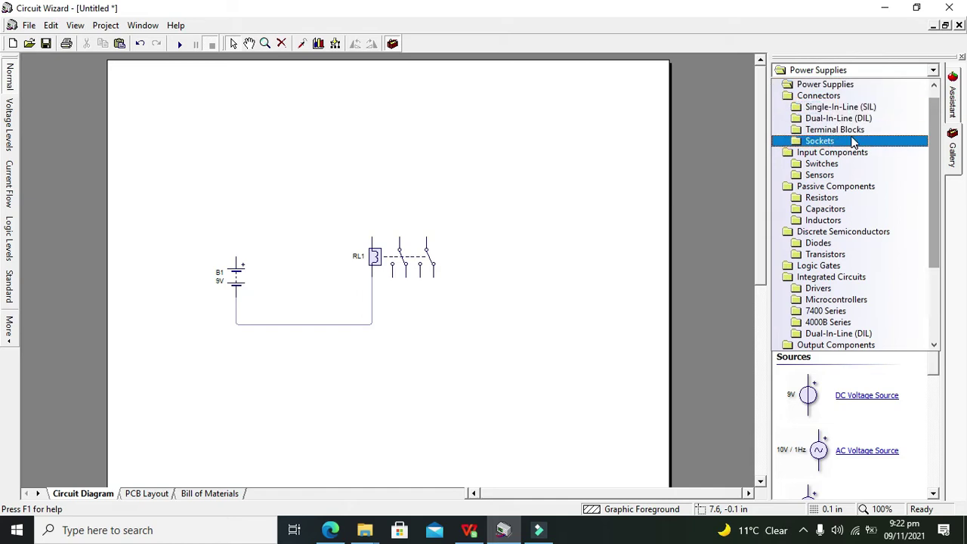
pyautogui.click(846, 163)
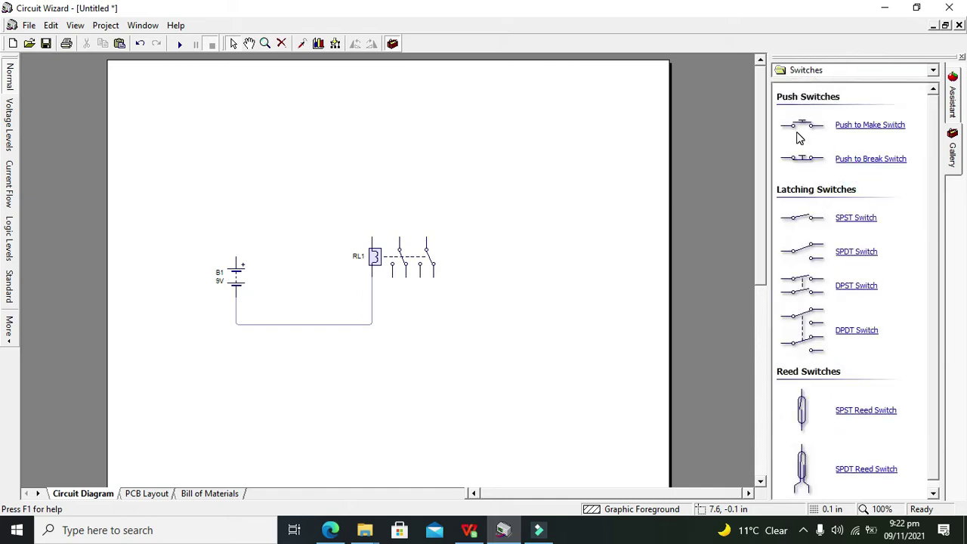
pyautogui.moveTo(801, 126); pyautogui.dragTo(370, 238)
pyautogui.click(371, 238)
pyautogui.click(278, 216)
pyautogui.click(237, 263)
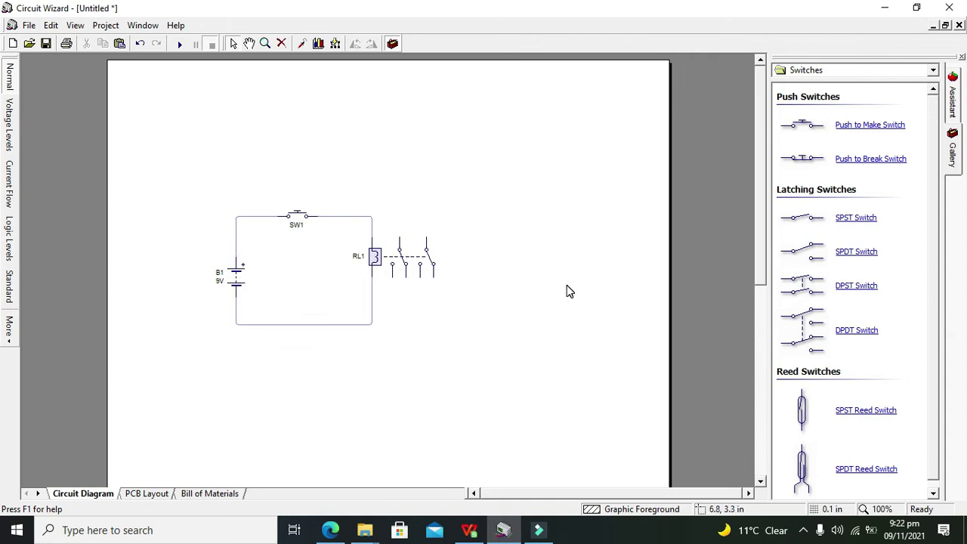
pyautogui.click(821, 70)
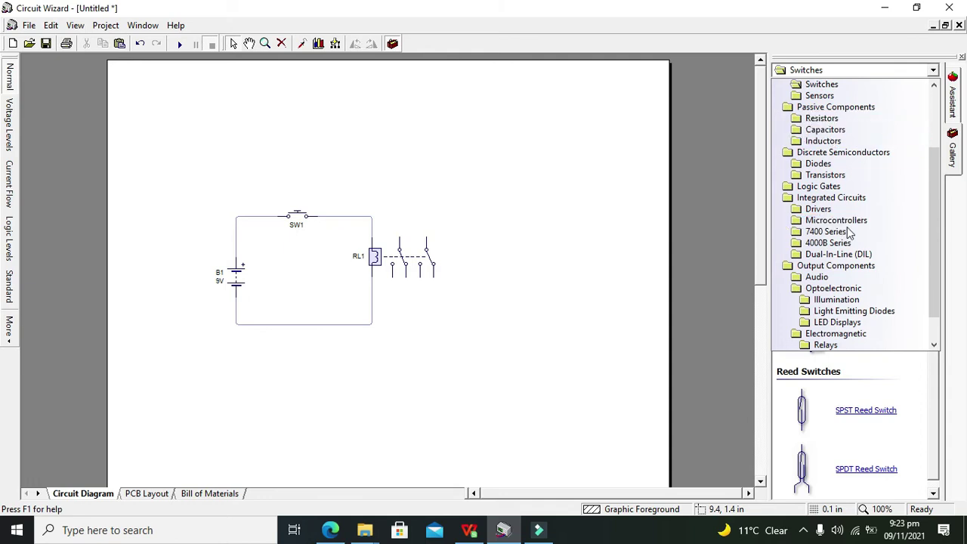
# - Place LED D1 below the relay circuit
pyautogui.click(856, 312)
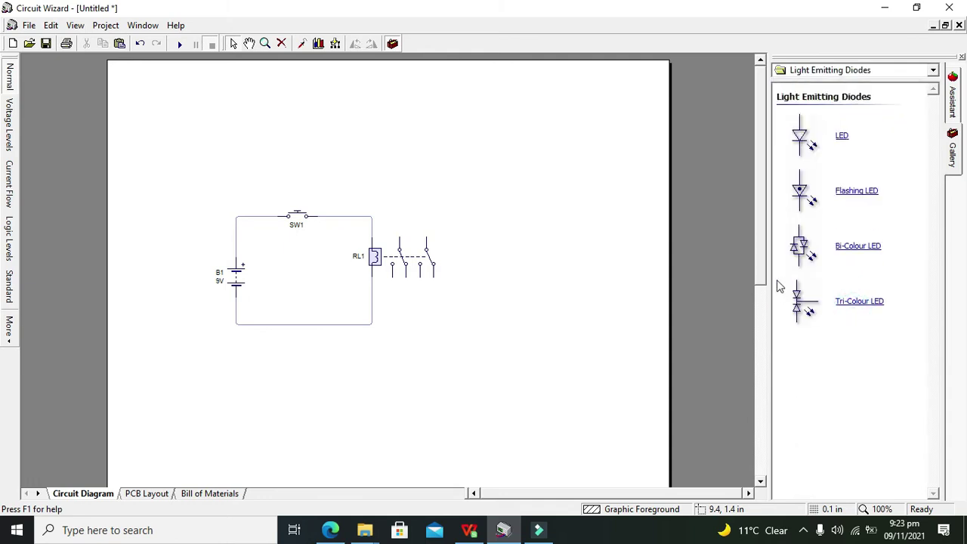
pyautogui.moveTo(802, 145); pyautogui.dragTo(392, 405)
pyautogui.click(454, 391)
# - Add DC motor MT1 right of D1 and wire its bottom terminal to D1
pyautogui.click(890, 71)
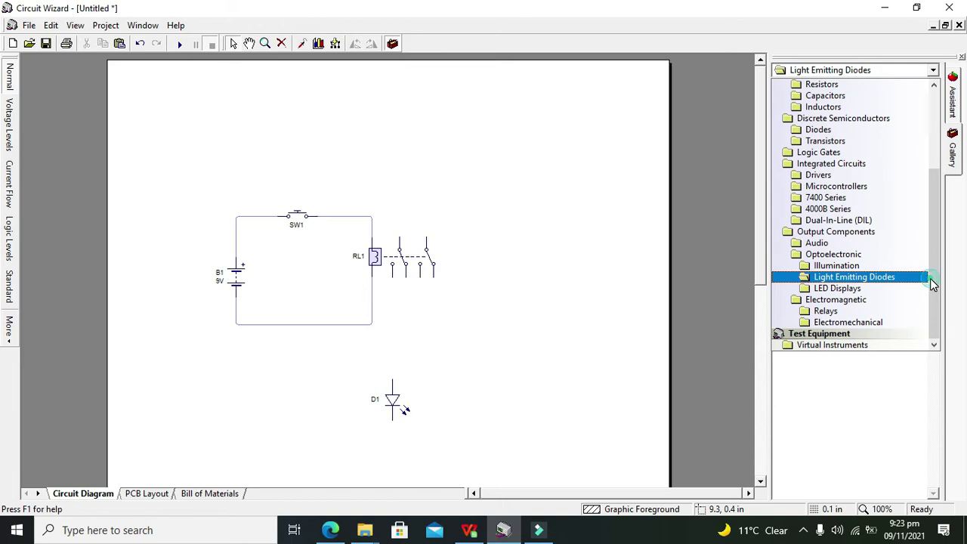
pyautogui.click(874, 322)
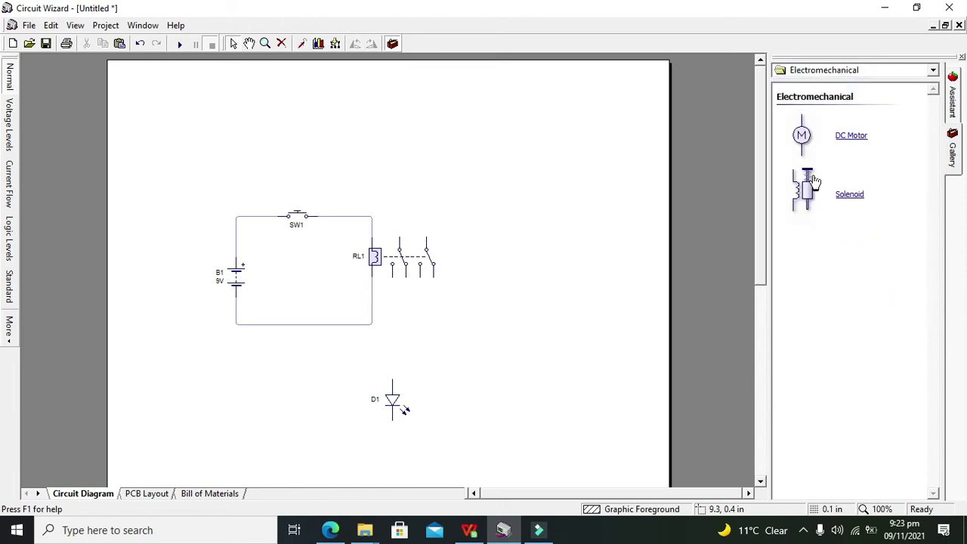
pyautogui.moveTo(799, 143)
pyautogui.mouseDown()
pyautogui.moveTo(514, 352)
pyautogui.moveTo(497, 406)
pyautogui.moveTo(481, 400)
pyautogui.moveTo(478, 443)
pyautogui.moveTo(392, 446)
pyautogui.moveTo(480, 421)
pyautogui.mouseUp()
pyautogui.click(391, 421)
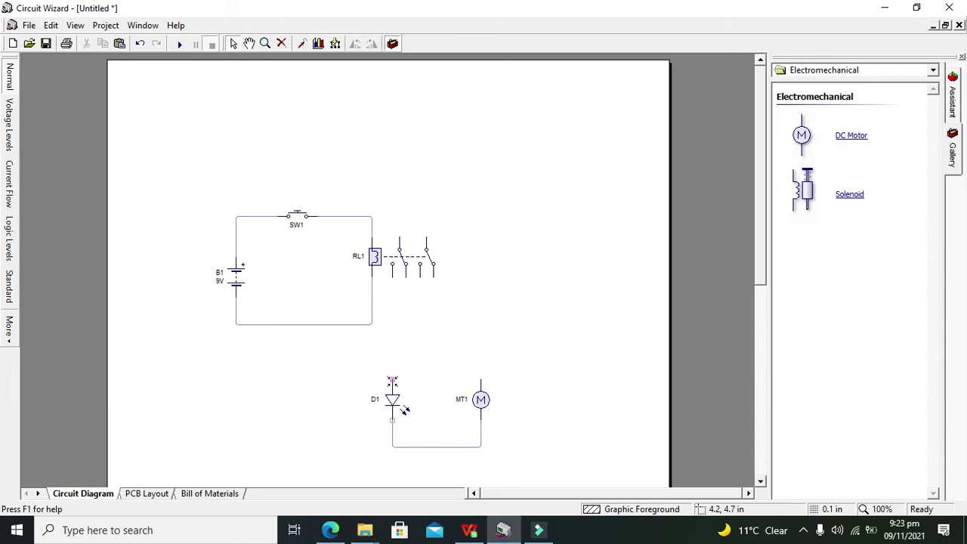
# - Wire D1's lower terminal to the battery's negative rail and its anode to RL1's first normally-open contact
pyautogui.click(392, 420)
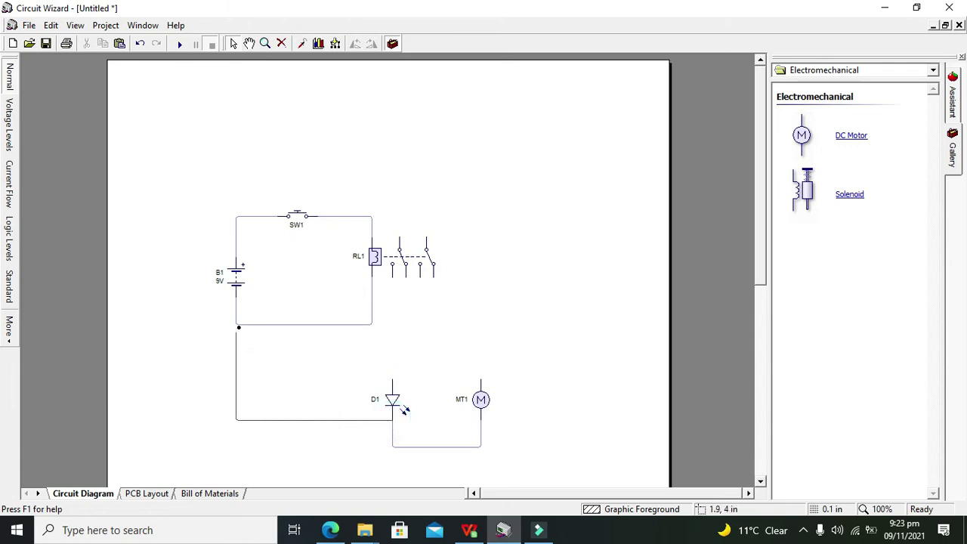
pyautogui.click(236, 325)
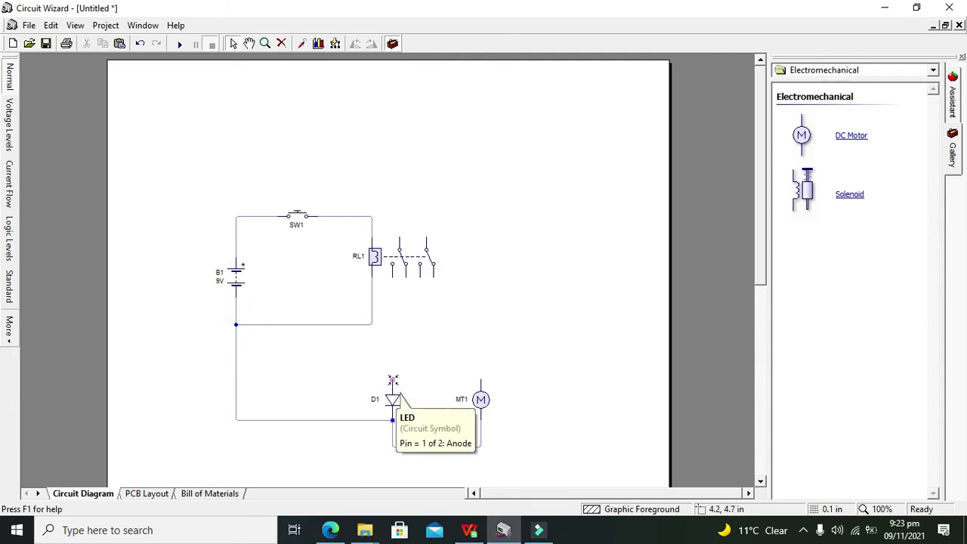
pyautogui.click(393, 380)
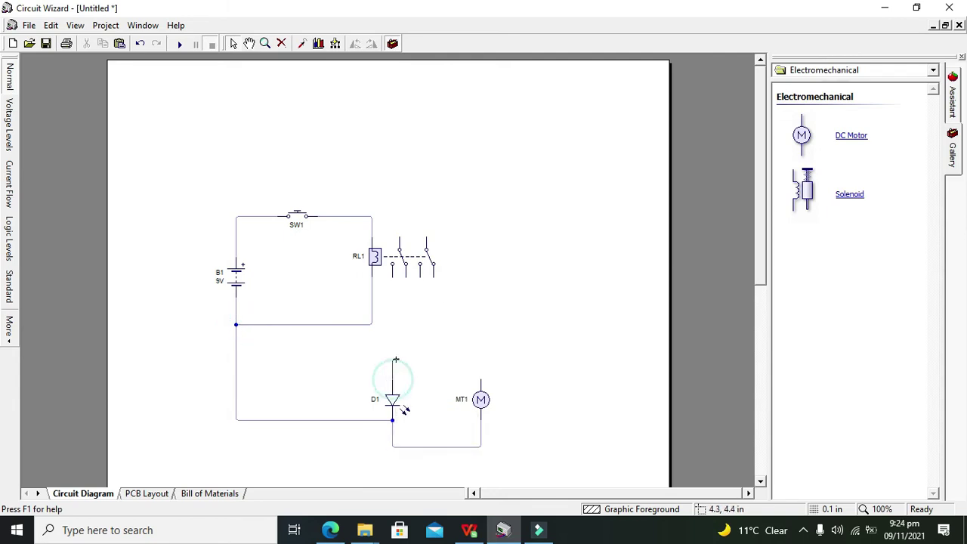
pyautogui.click(392, 264)
# - Wire MT1's top terminal to RL1's second normally-open contact
pyautogui.click(481, 378)
pyautogui.click(425, 316)
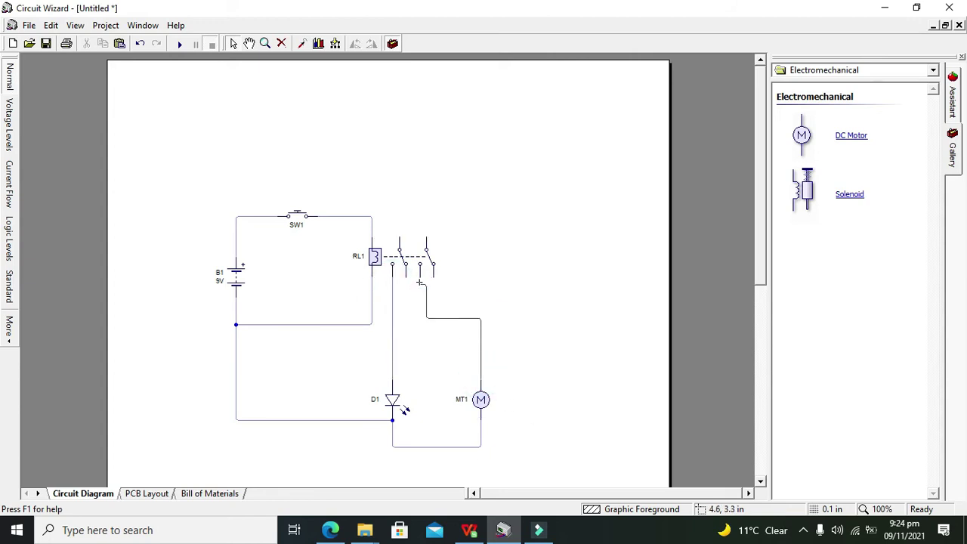
pyautogui.click(427, 275)
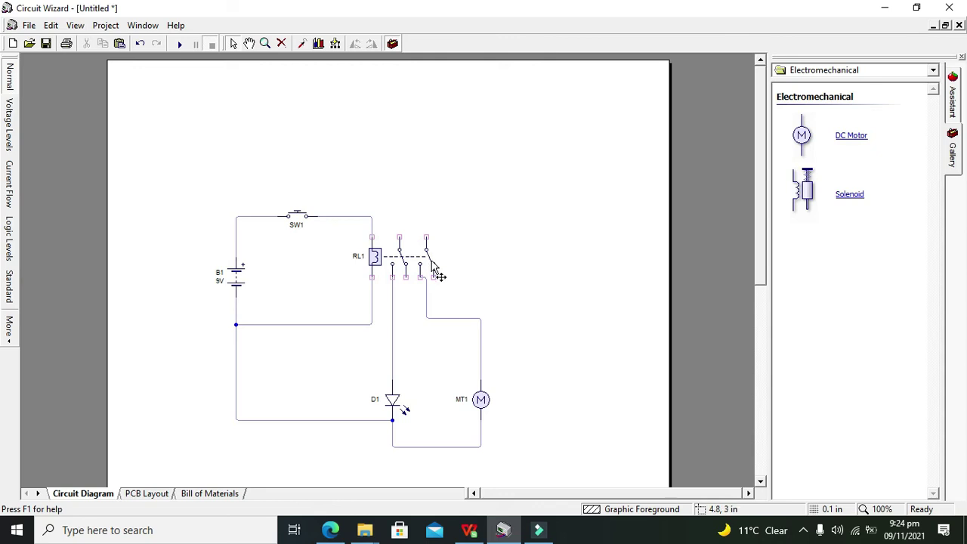
pyautogui.click(824, 73)
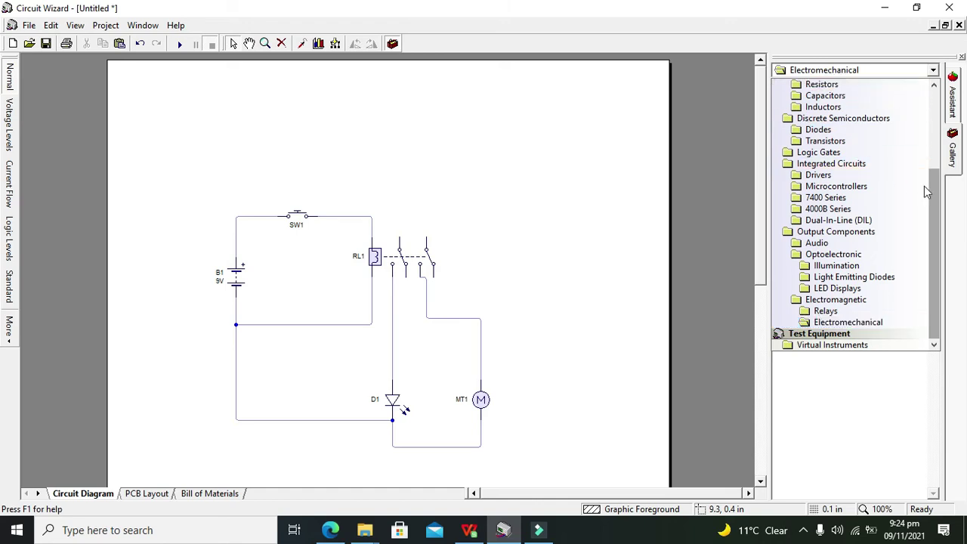
# - Link RL1's two common contacts and wire them to B1's positive terminal
pyautogui.moveTo(940, 199); pyautogui.dragTo(938, 108)
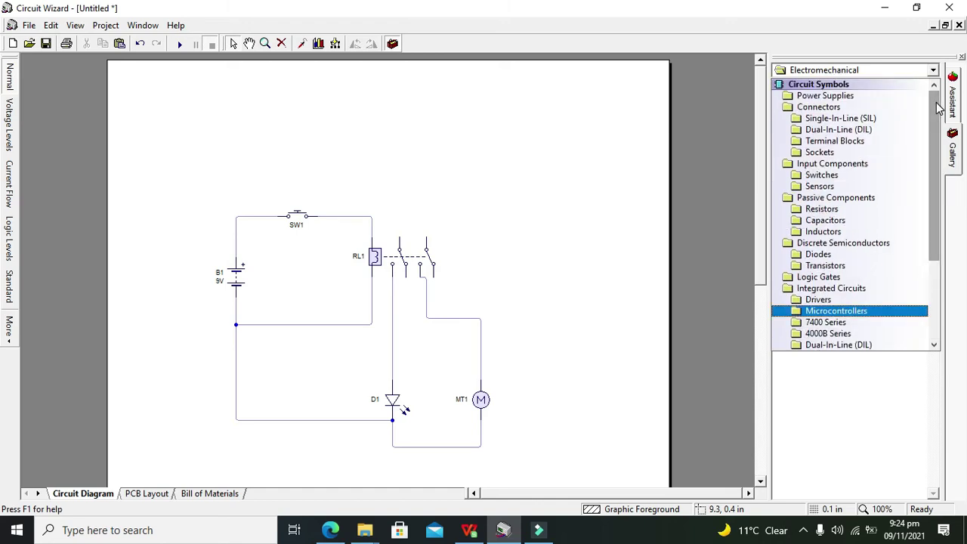
pyautogui.click(568, 157)
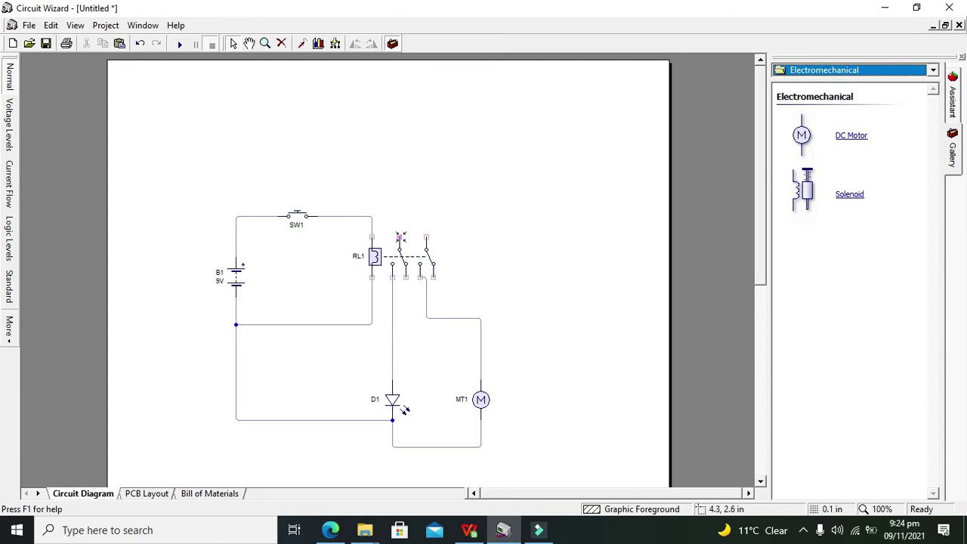
pyautogui.moveTo(400, 237)
pyautogui.mouseDown()
pyautogui.moveTo(401, 219)
pyautogui.moveTo(428, 212)
pyautogui.moveTo(521, 306)
pyautogui.moveTo(427, 249)
pyautogui.mouseUp()
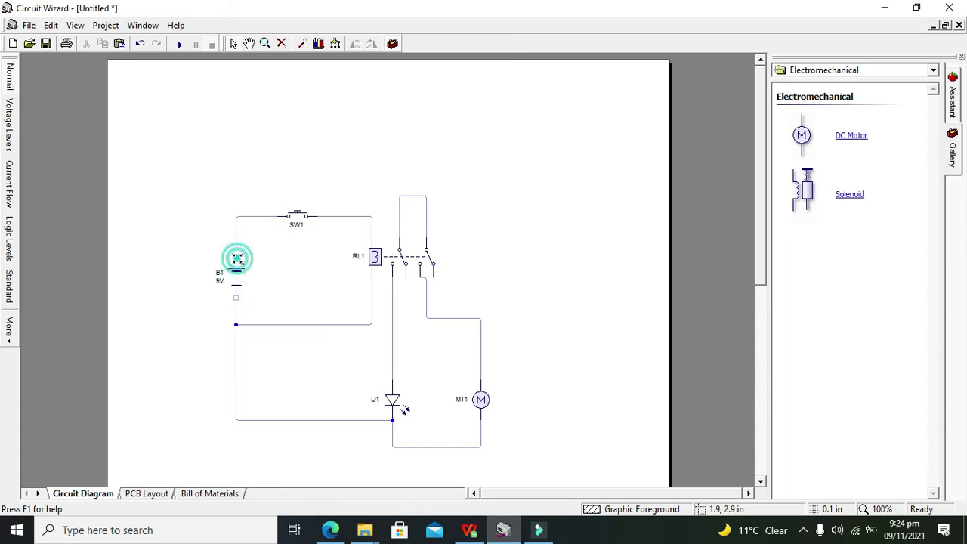
pyautogui.moveTo(237, 206); pyautogui.dragTo(398, 198)
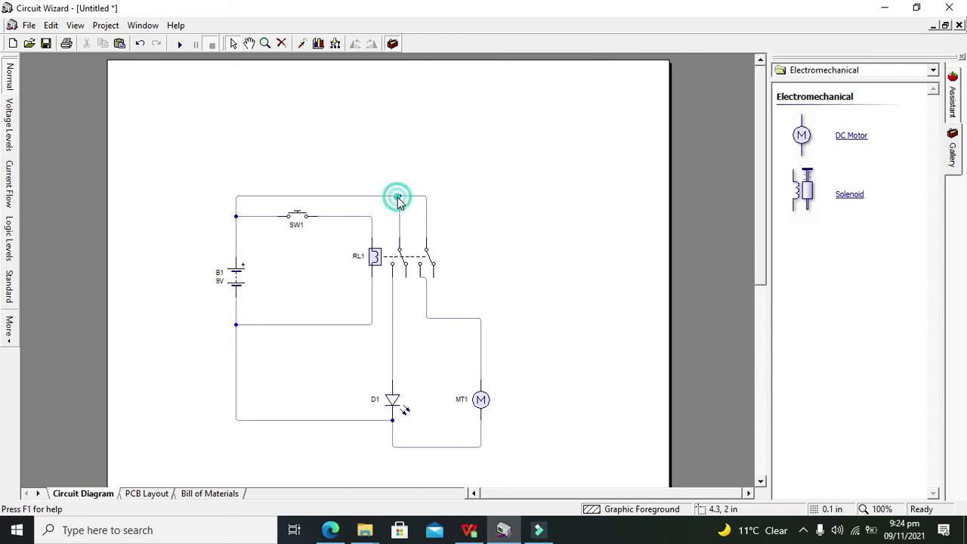
# - Set battery B1's voltage value to 6 V in its properties
pyautogui.doubleClick(238, 285)
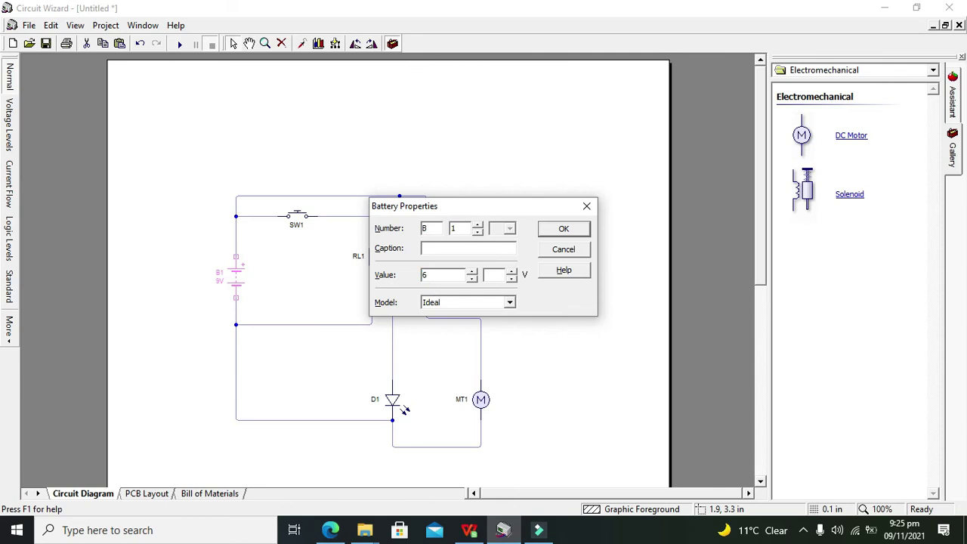
pyautogui.click(541, 233)
pyautogui.click(522, 188)
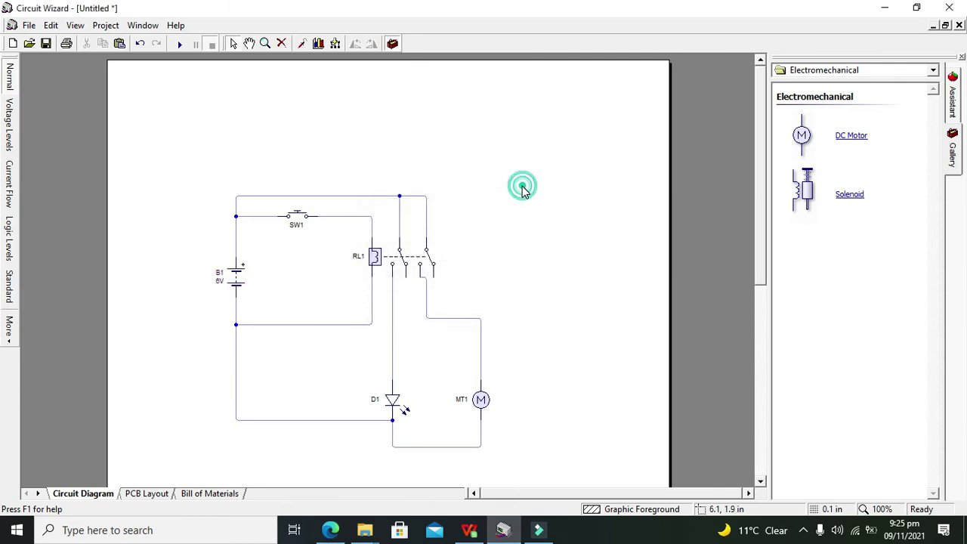
# - Run the simulation and press SW1 repeatedly so RL1 lights LED D1 and turns motor MT1
pyautogui.click(178, 47)
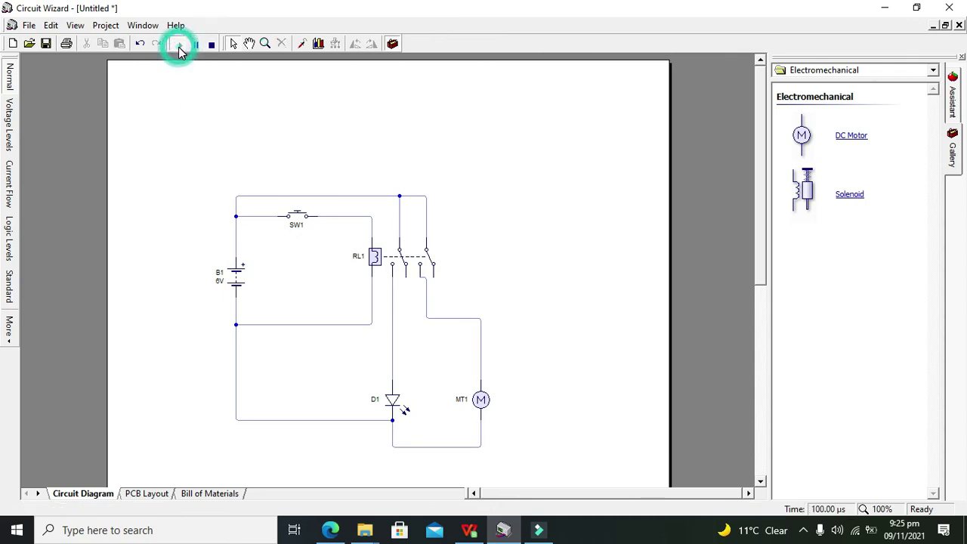
pyautogui.click(298, 220)
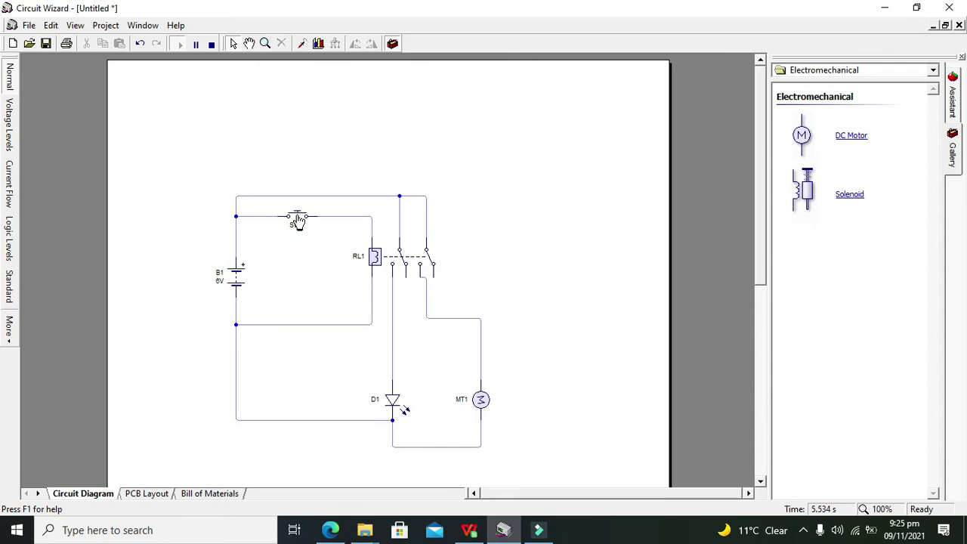
pyautogui.click(298, 221)
pyautogui.click(297, 220)
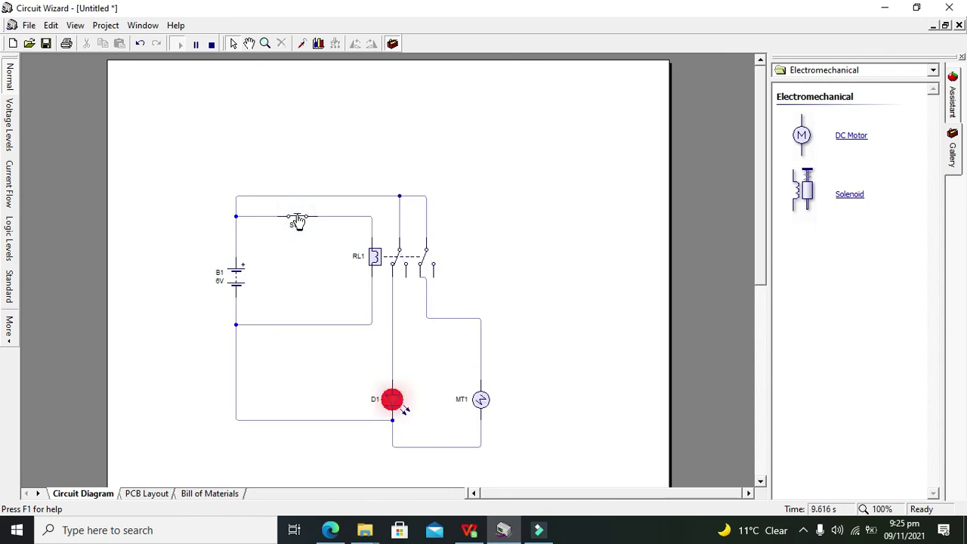
pyautogui.click(297, 221)
pyautogui.click(298, 221)
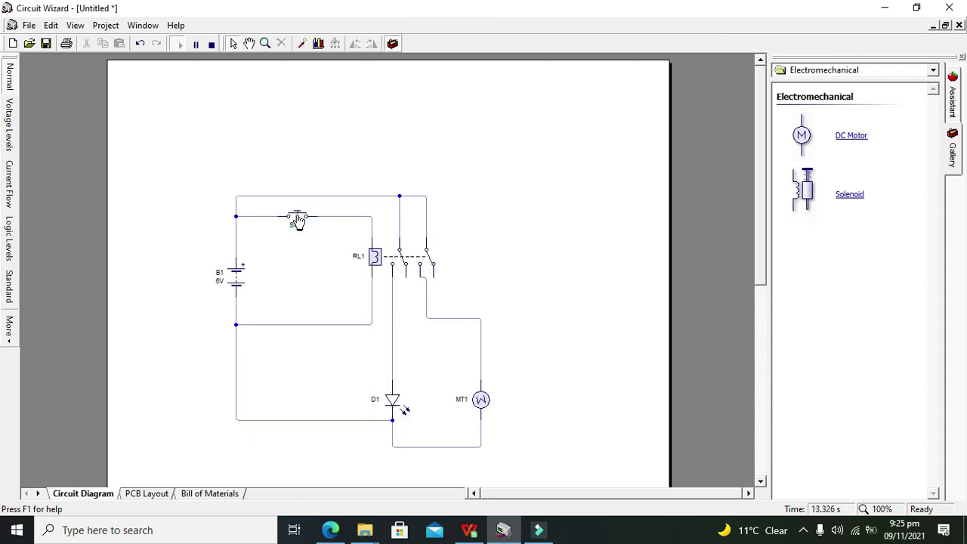
pyautogui.click(298, 221)
pyautogui.click(298, 221)
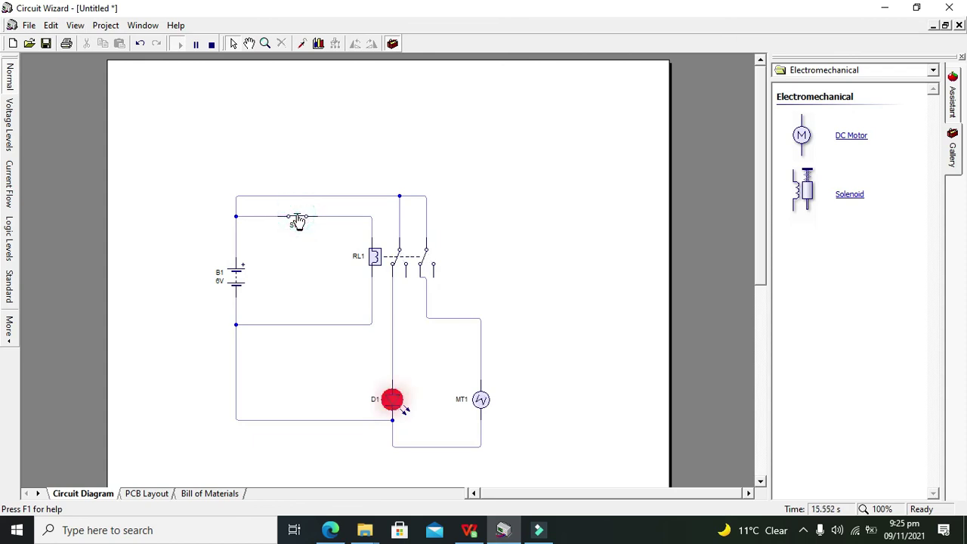
pyautogui.click(298, 220)
pyautogui.click(298, 221)
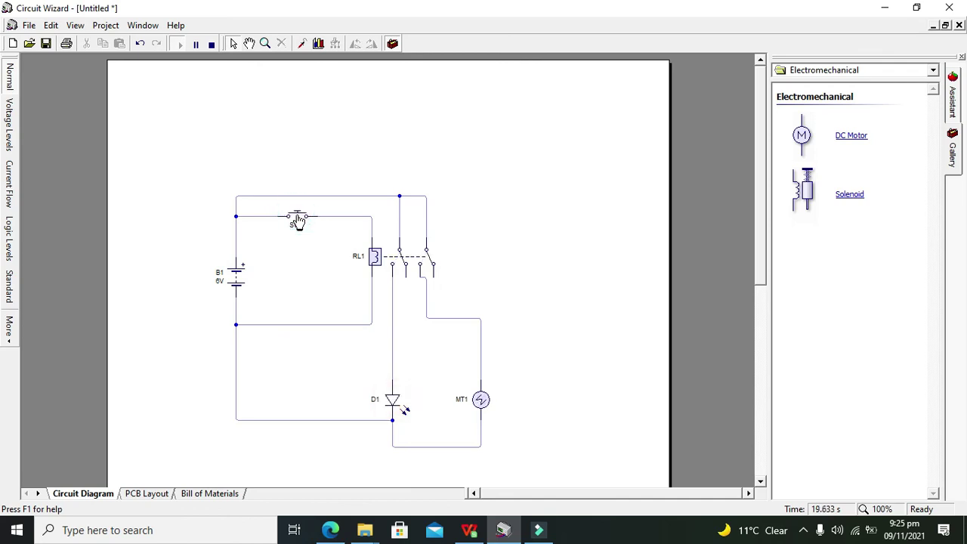
pyautogui.click(298, 221)
pyautogui.click(297, 221)
pyautogui.click(298, 220)
pyautogui.click(297, 220)
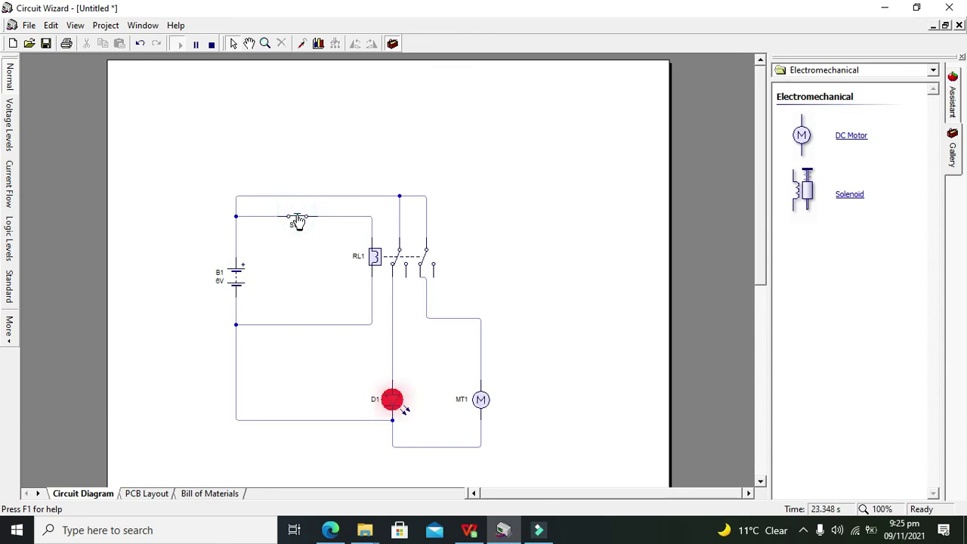